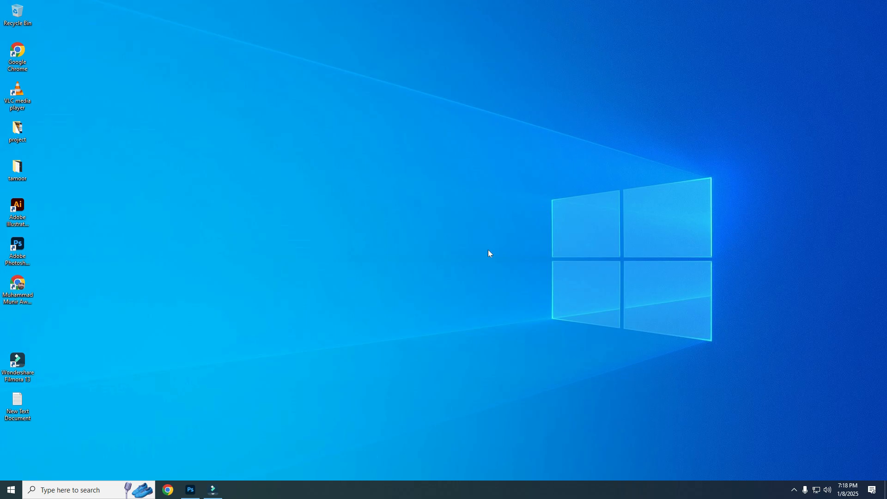
Switch to Photoshop and open the recent portrait pexels-pixabay-415829.jpg
{"action": "left_click", "coordinate": [190, 490]}
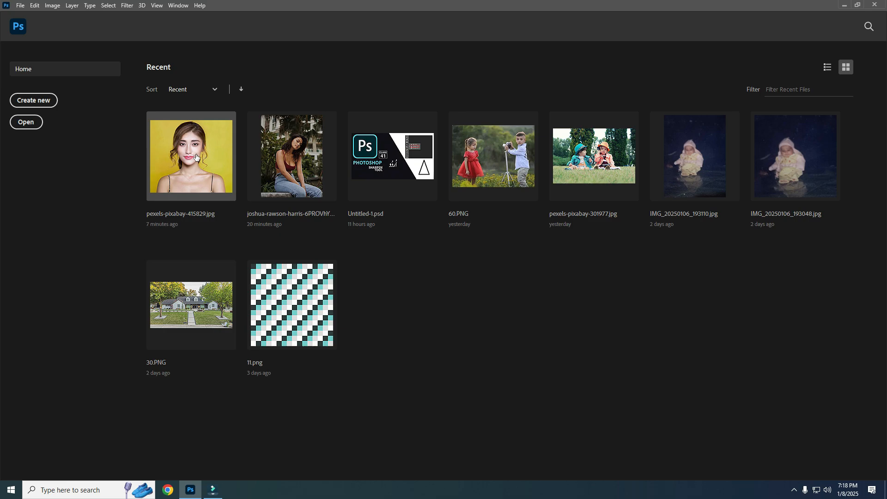
{"action": "left_click", "coordinate": [196, 157]}
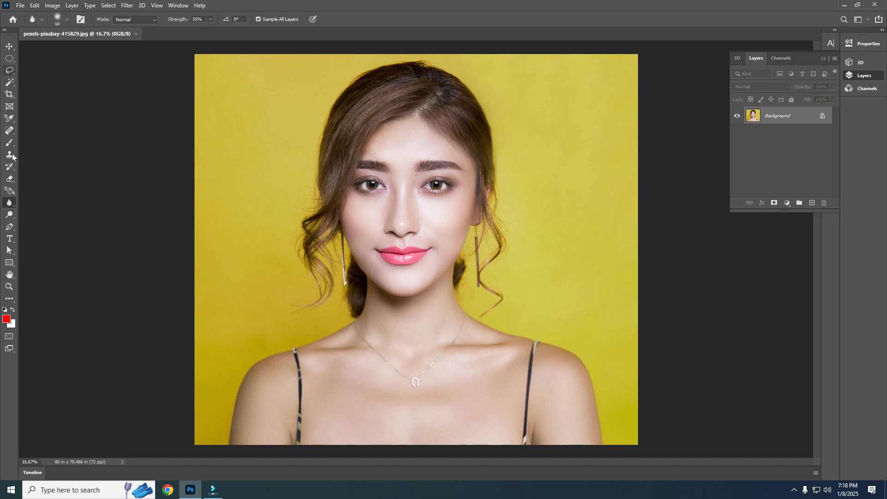
Choose the Smudge Tool and set its brush size to about 440 px with 100% hardness
{"action": "right_click", "coordinate": [12, 206]}
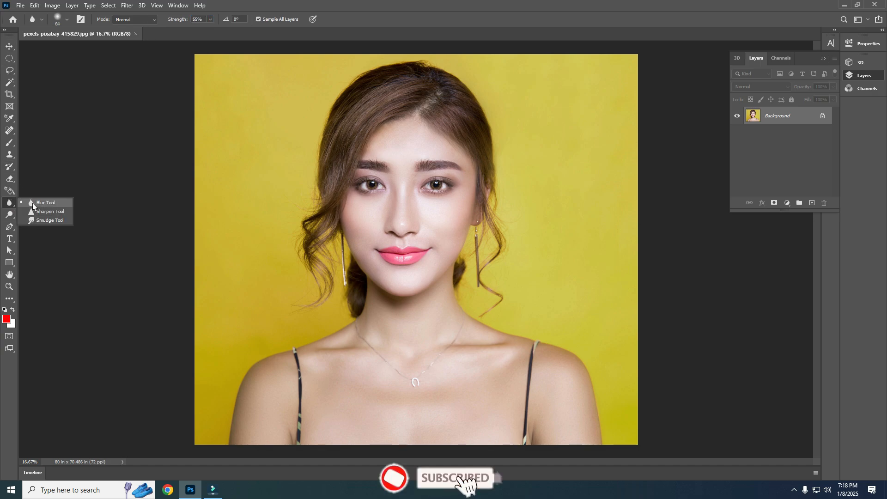
{"action": "left_click", "coordinate": [51, 220]}
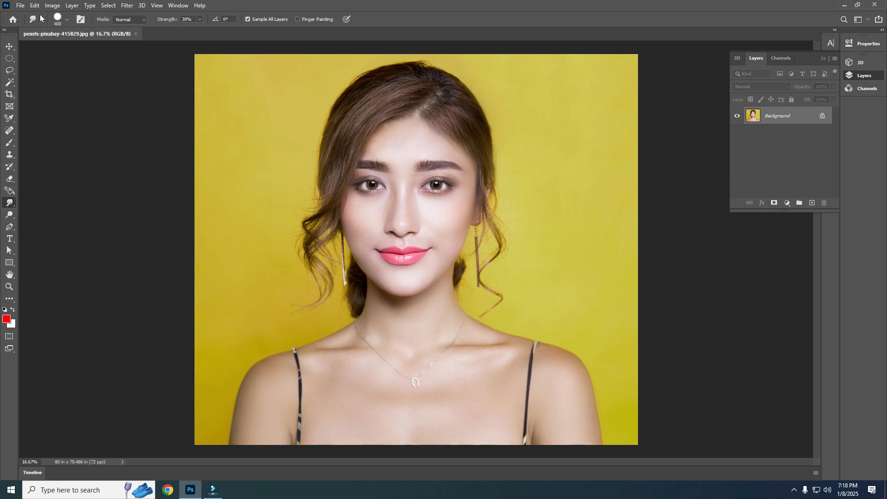
{"action": "left_click", "coordinate": [67, 21]}
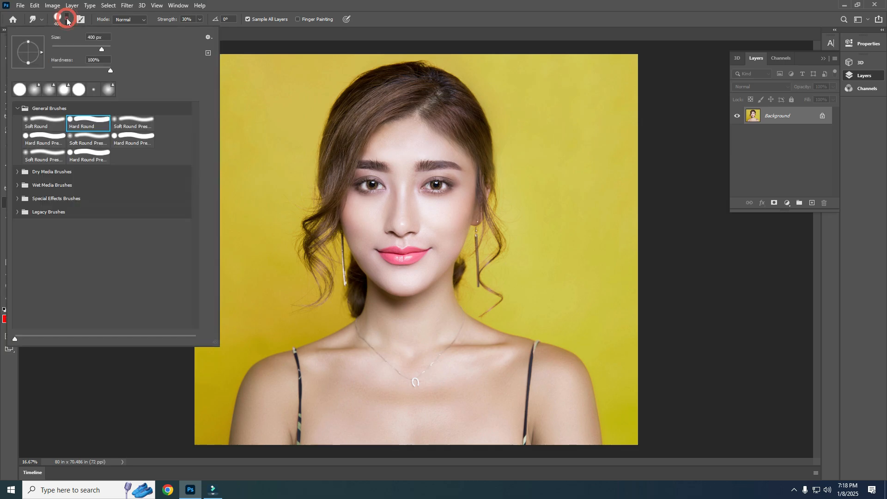
{"action": "mouse_move", "coordinate": [102, 50]}
{"action": "left_mouse_down"}
{"action": "mouse_move", "coordinate": [76, 51]}
{"action": "mouse_move", "coordinate": [83, 50]}
{"action": "left_mouse_up"}
{"action": "mouse_move", "coordinate": [112, 70]}
{"action": "left_mouse_down"}
{"action": "mouse_move", "coordinate": [71, 73]}
{"action": "mouse_move", "coordinate": [112, 73]}
{"action": "left_mouse_up"}
{"action": "left_click", "coordinate": [301, 4]}
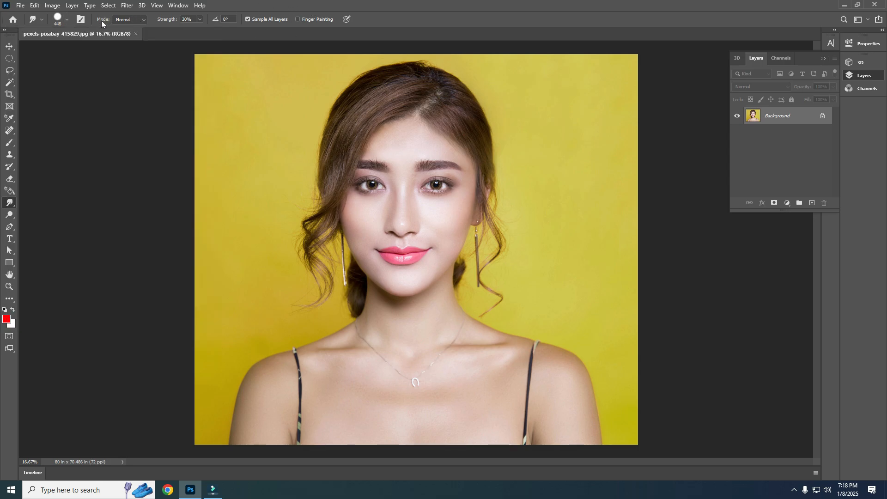
Keep the smudge blending mode at Normal and set the strength to 30%
{"action": "left_click", "coordinate": [145, 20]}
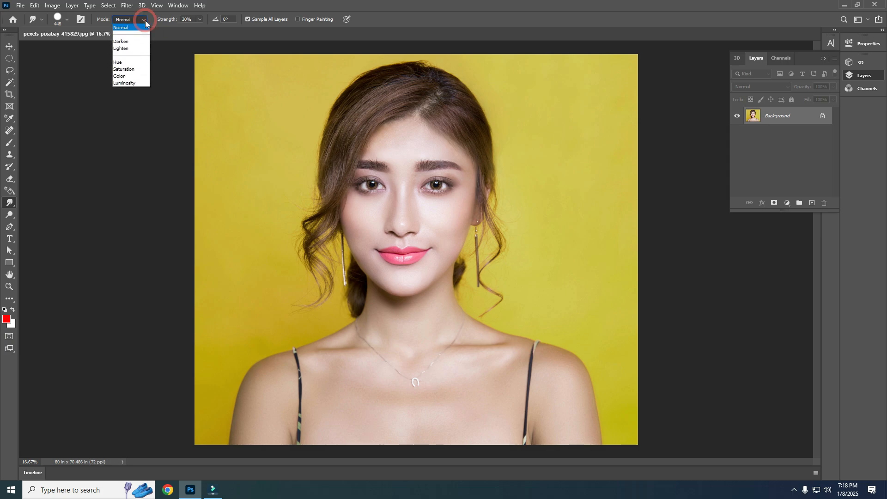
{"action": "left_click", "coordinate": [145, 21]}
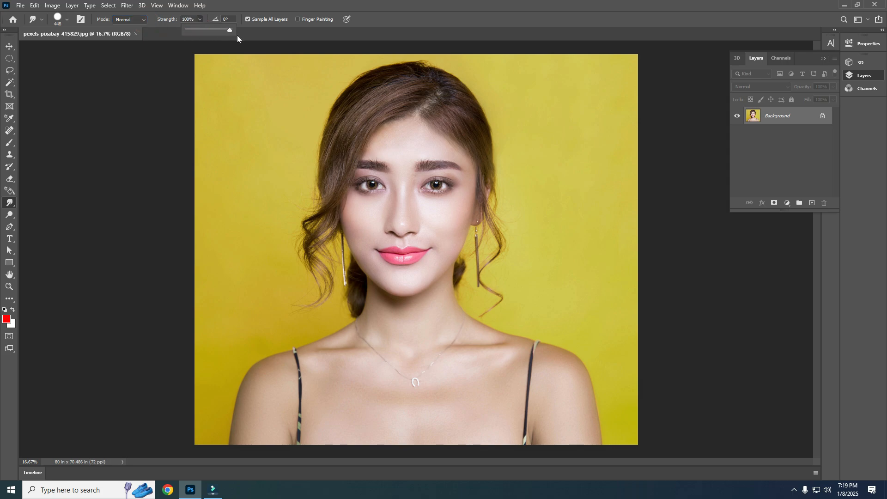
{"action": "left_click_drag", "start_coordinate": [237, 36], "coordinate": [170, 22]}
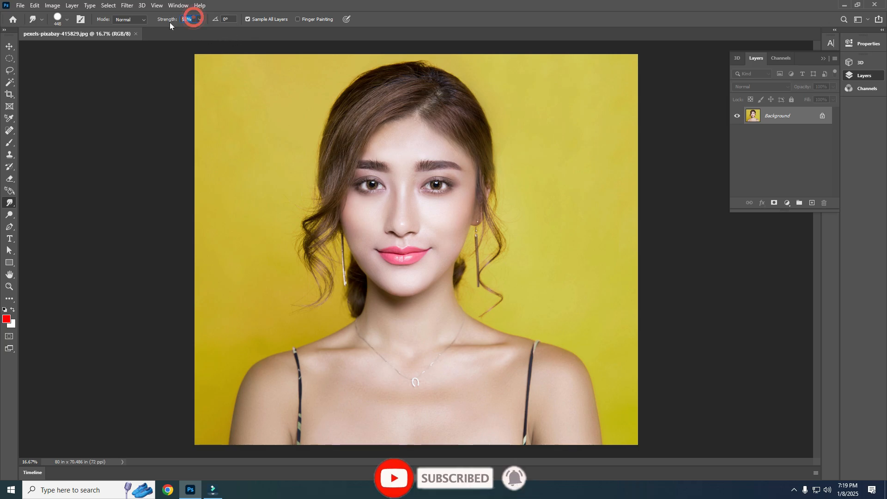
{"action": "type", "text": "30"}
{"action": "left_click", "coordinate": [192, 30]}
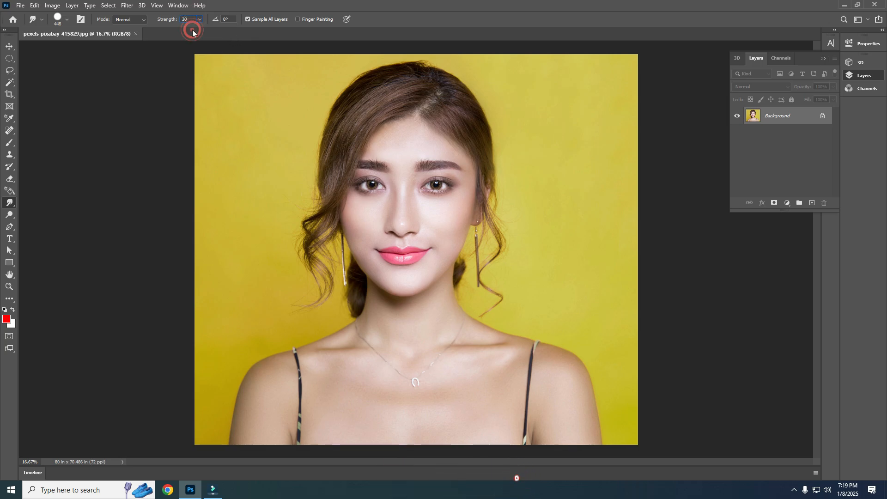
Add a new layer above the Background and try smudging the hair on it with Sample All Layers turned off
{"action": "left_click", "coordinate": [248, 21]}
{"action": "left_click", "coordinate": [812, 204]}
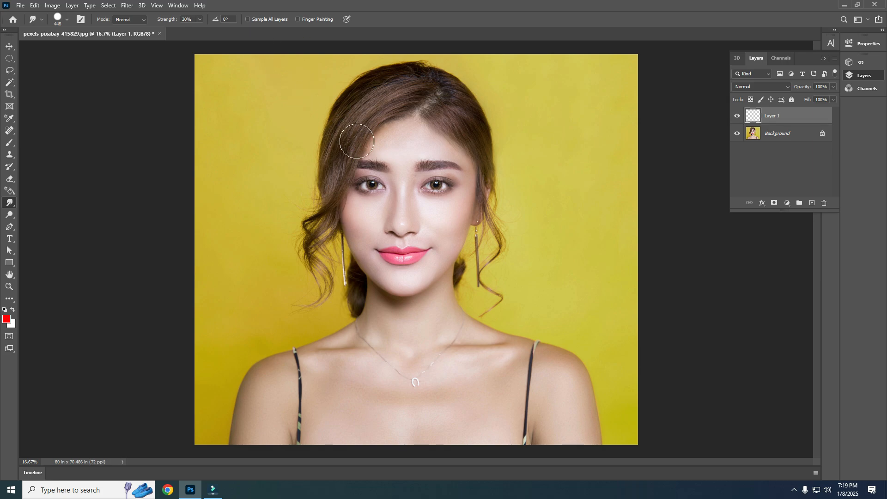
{"action": "left_click_drag", "start_coordinate": [356, 141], "coordinate": [386, 168]}
{"action": "left_click_drag", "start_coordinate": [349, 115], "coordinate": [341, 129]}
Enable Sample All Layers and smudge the loose hair curls on both sides of the face on the new layer
{"action": "left_click", "coordinate": [248, 20]}
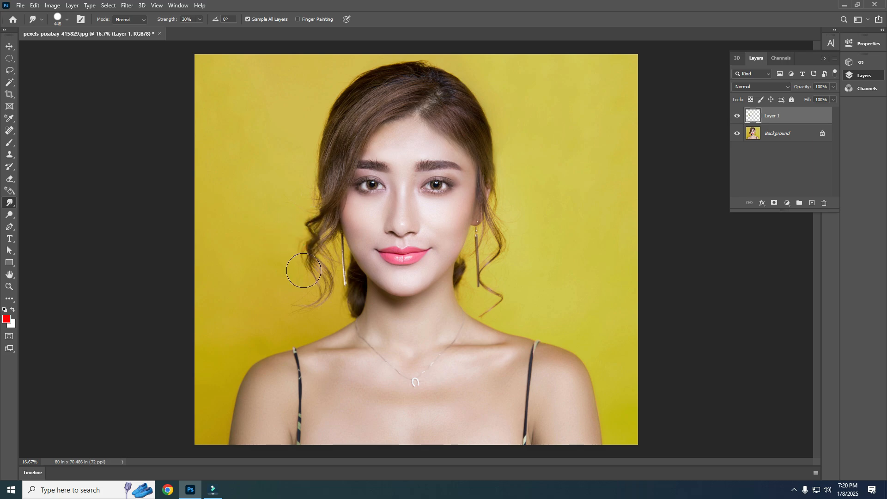
{"action": "left_click_drag", "start_coordinate": [308, 270], "coordinate": [312, 300]}
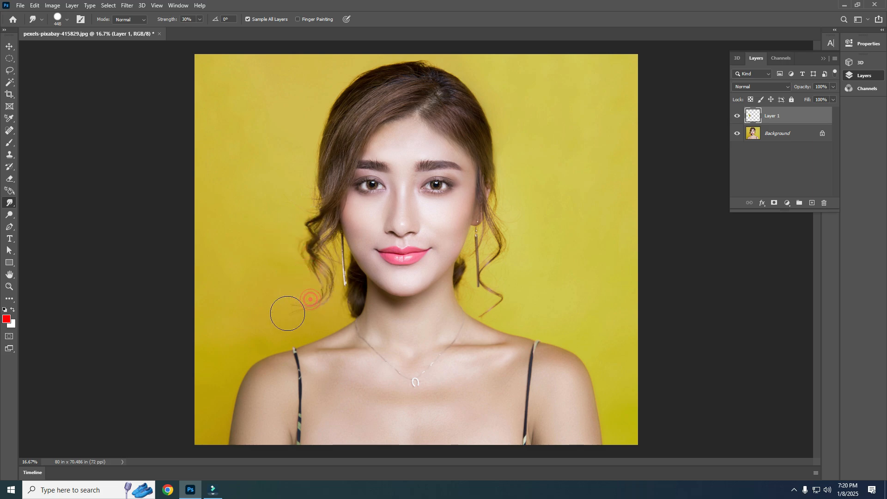
{"action": "left_click_drag", "start_coordinate": [508, 228], "coordinate": [506, 289]}
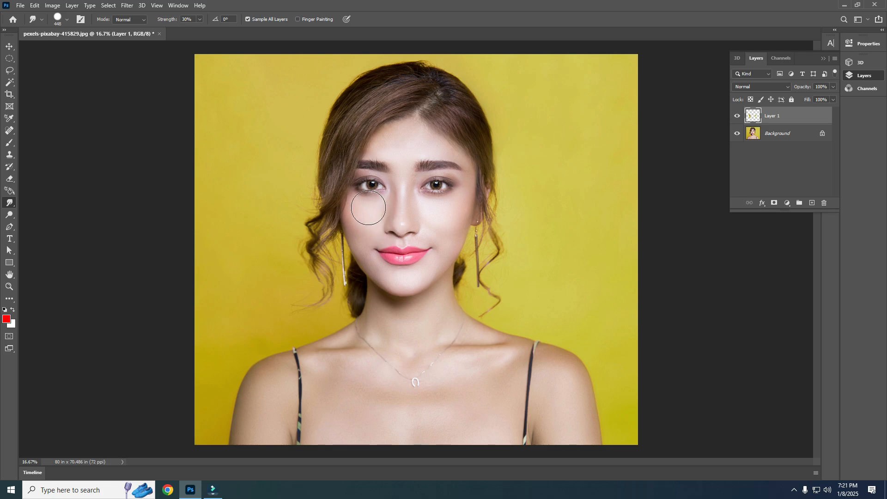
Reduce the smudge brush to 250 px and smudge the skin beneath both eyes and the edge of the lower lip
{"action": "key", "text": "bracketleft"}
{"action": "key", "text": "bracketleft"}
{"action": "key", "text": "bracketleft"}
{"action": "key", "text": "bracketleft"}
{"action": "key", "text": "bracketright"}
{"action": "left_click", "coordinate": [366, 201]}
{"action": "mouse_move", "coordinate": [367, 201]}
{"action": "left_mouse_down"}
{"action": "mouse_move", "coordinate": [378, 199]}
{"action": "mouse_move", "coordinate": [360, 197]}
{"action": "left_mouse_up"}
{"action": "mouse_move", "coordinate": [435, 203]}
{"action": "left_mouse_down"}
{"action": "mouse_move", "coordinate": [431, 193]}
{"action": "mouse_move", "coordinate": [448, 195]}
{"action": "mouse_move", "coordinate": [435, 196]}
{"action": "left_mouse_up"}
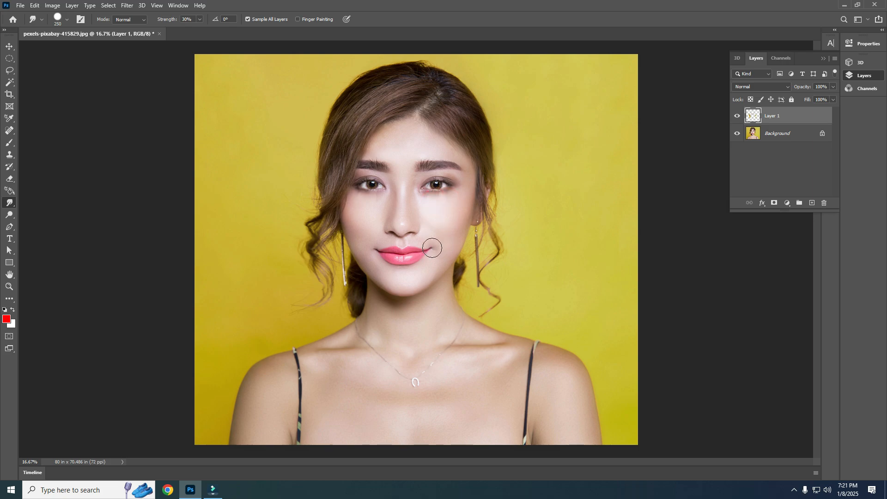
{"action": "mouse_move", "coordinate": [408, 266]}
{"action": "left_mouse_down"}
{"action": "mouse_move", "coordinate": [381, 262]}
{"action": "mouse_move", "coordinate": [409, 256]}
{"action": "mouse_move", "coordinate": [409, 243]}
{"action": "mouse_move", "coordinate": [393, 245]}
{"action": "mouse_move", "coordinate": [406, 277]}
{"action": "mouse_move", "coordinate": [414, 261]}
{"action": "mouse_move", "coordinate": [384, 266]}
{"action": "left_mouse_up"}
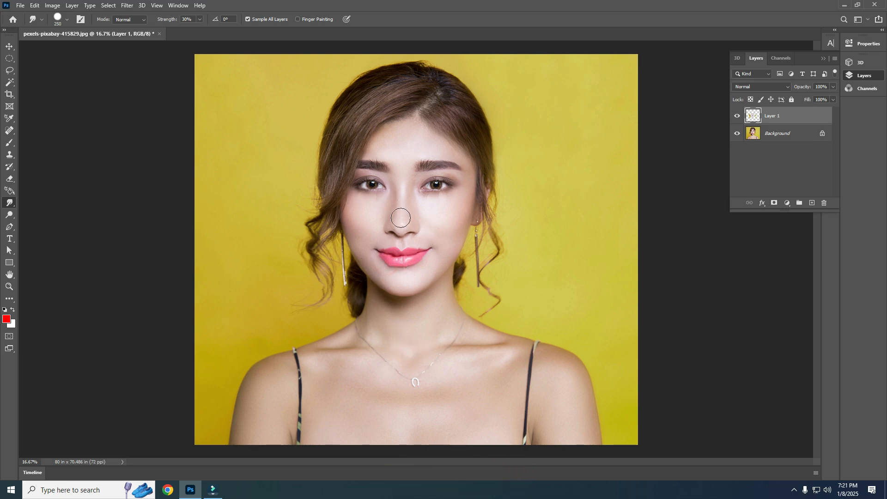
Enlarge the smudge brush in stages to 700 px and push the nose slightly toward the left side of the picture
{"action": "key", "text": "bracketright"}
{"action": "key", "text": "bracketright"}
{"action": "mouse_move", "coordinate": [407, 220]}
{"action": "left_mouse_down"}
{"action": "mouse_move", "coordinate": [392, 214]}
{"action": "mouse_move", "coordinate": [401, 240]}
{"action": "mouse_move", "coordinate": [396, 200]}
{"action": "mouse_move", "coordinate": [400, 222]}
{"action": "left_mouse_up"}
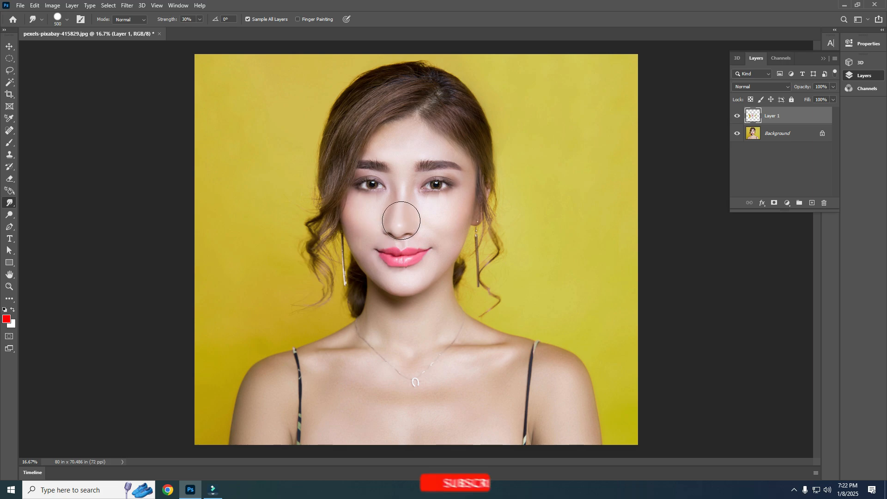
{"action": "key", "text": "bracketright"}
{"action": "key", "text": "bracketright"}
{"action": "left_click_drag", "start_coordinate": [401, 222], "coordinate": [387, 227]}
Try smudging the neck area above the necklace pendant, undo that stroke, and pull the chin downward with the Smudge Tool
{"action": "left_click_drag", "start_coordinate": [408, 359], "coordinate": [410, 356]}
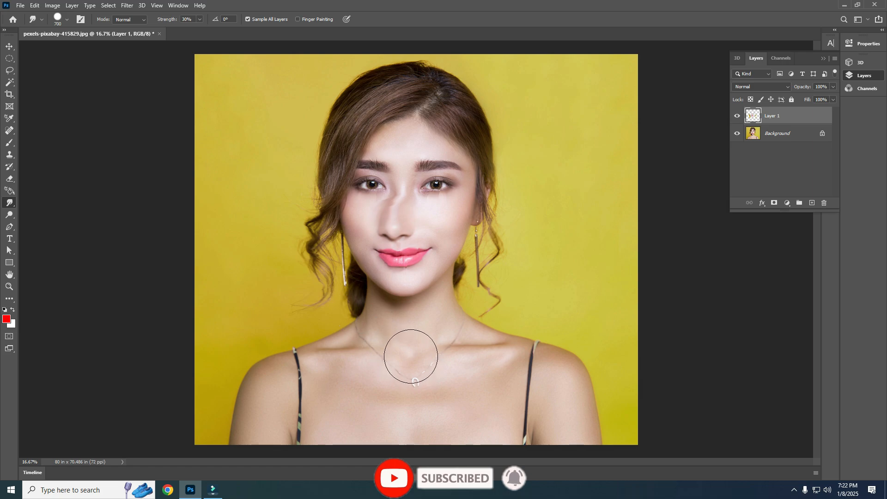
{"action": "key", "text": "ctrl+z"}
{"action": "left_click_drag", "start_coordinate": [406, 287], "coordinate": [406, 310]}
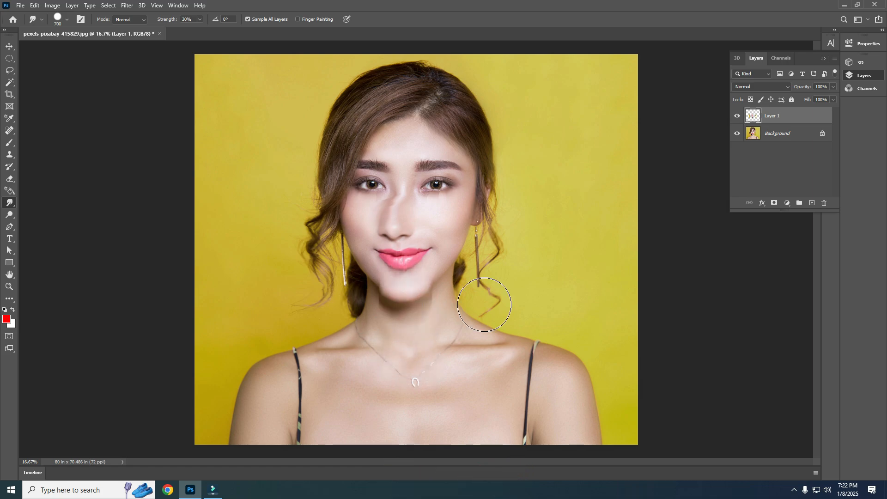